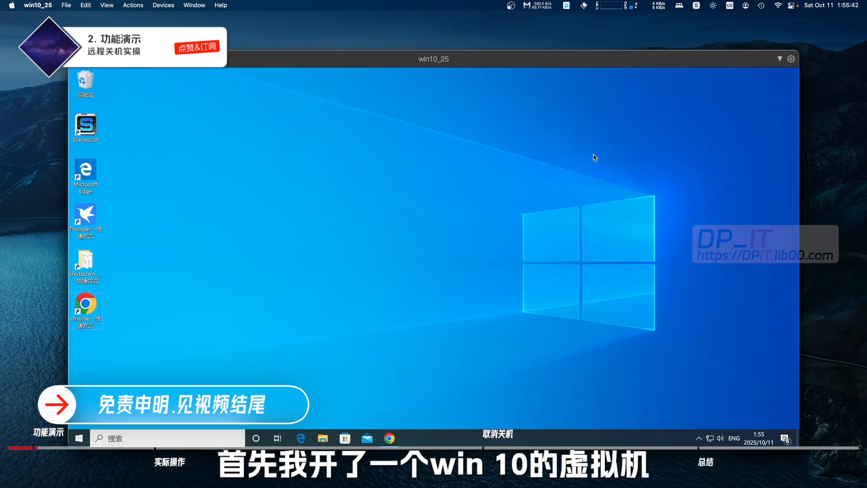
Check the Windows 10 virtual machine's hidden tray icons for the running Sunshine service
mouse_move(484, 61)
left_mouse_down()
mouse_move(461, 61)
mouse_move(468, 64)
left_mouse_up()
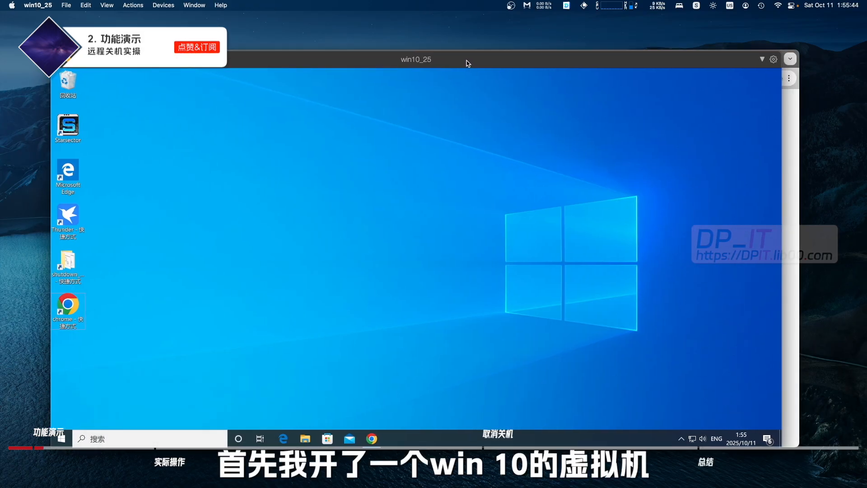
left_click(682, 438)
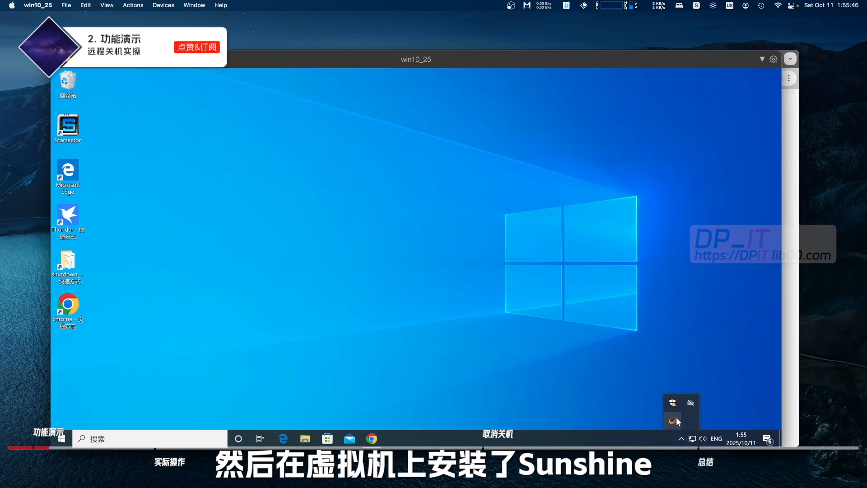
left_click(526, 365)
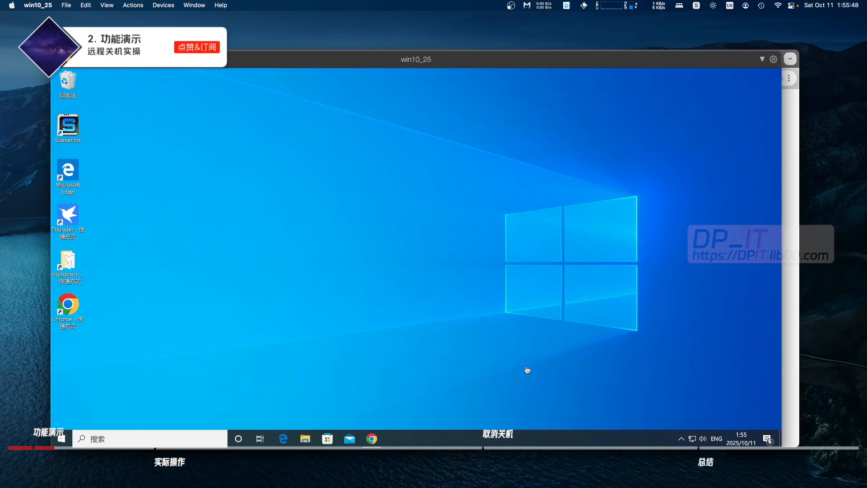
Switch to Moonlight, open the paired computer's app list and launch its shutdown app
key("super+Tab")
left_click_drag(606, 148, 613, 137)
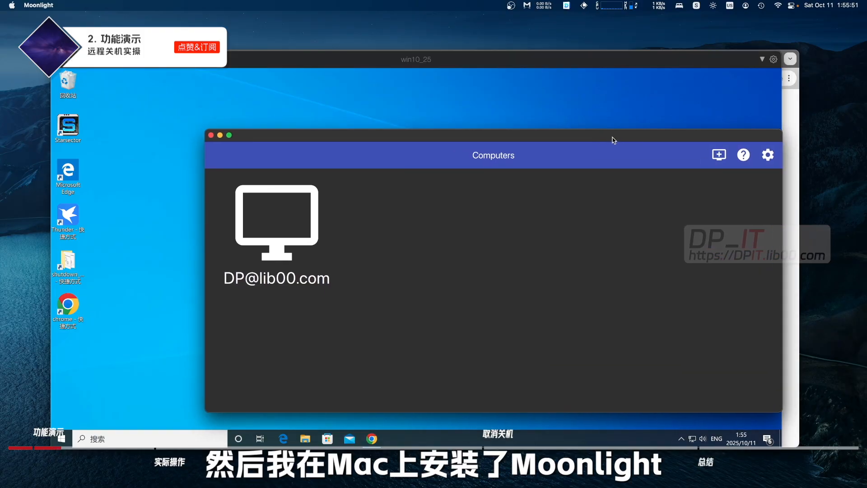
left_click(290, 251)
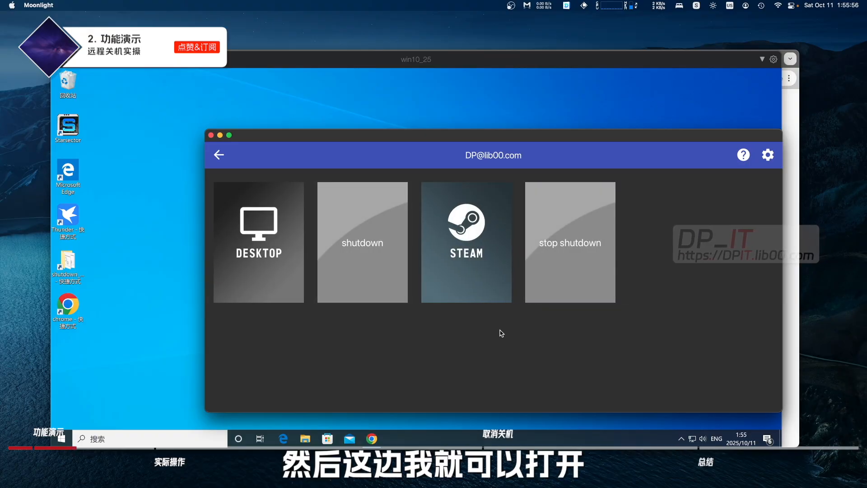
left_click_drag(517, 138, 523, 120)
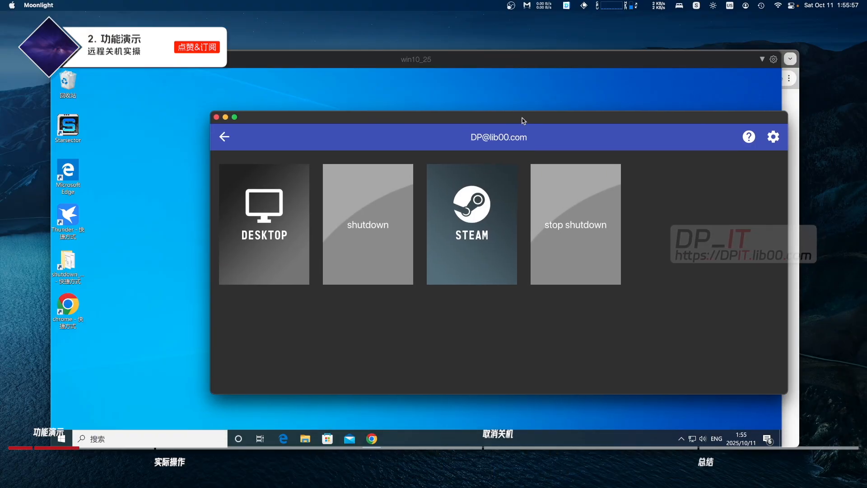
left_click(361, 239)
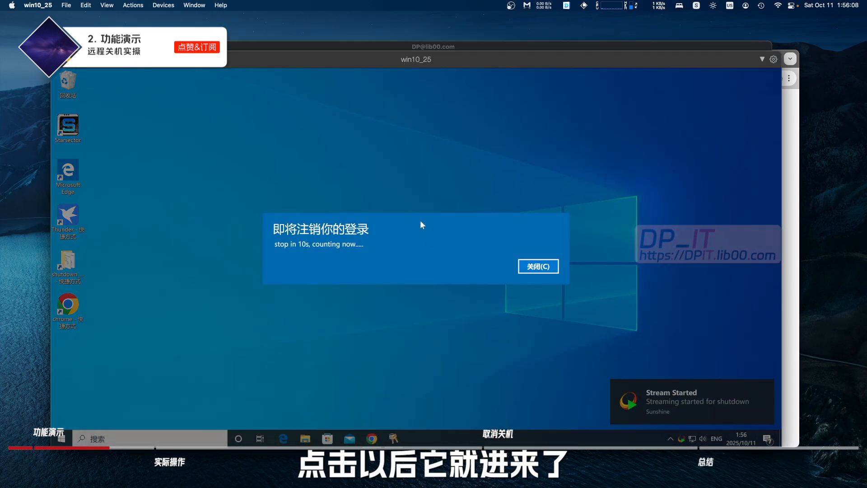
Arrange the stream and win10_25 windows to watch the remote shutdown, and return to the Moonlight app list
left_click_drag(368, 40, 428, 74)
left_click(412, 63)
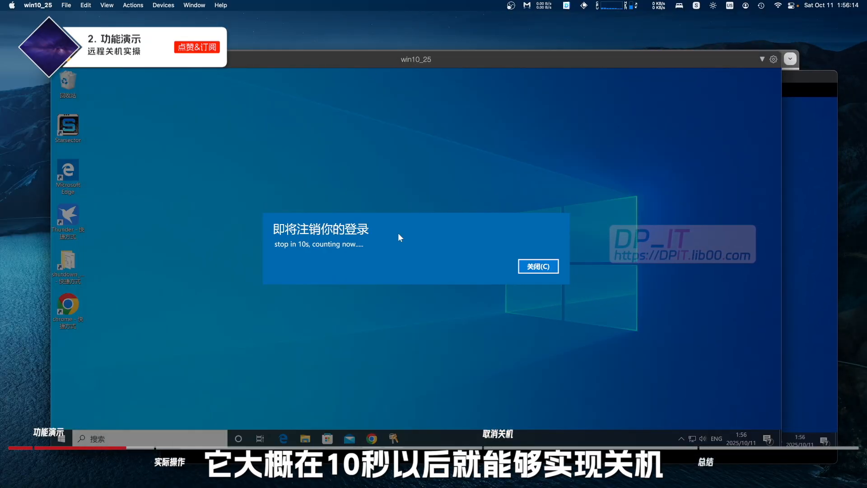
left_click_drag(520, 61, 490, 59)
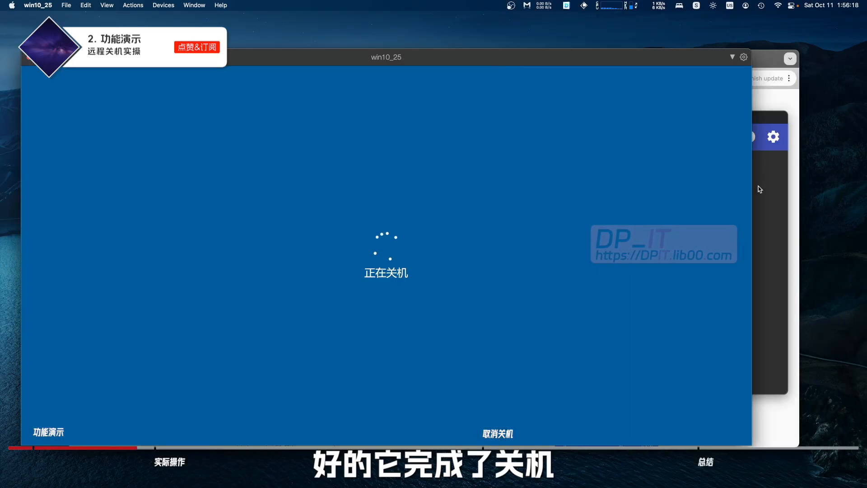
left_click(773, 179)
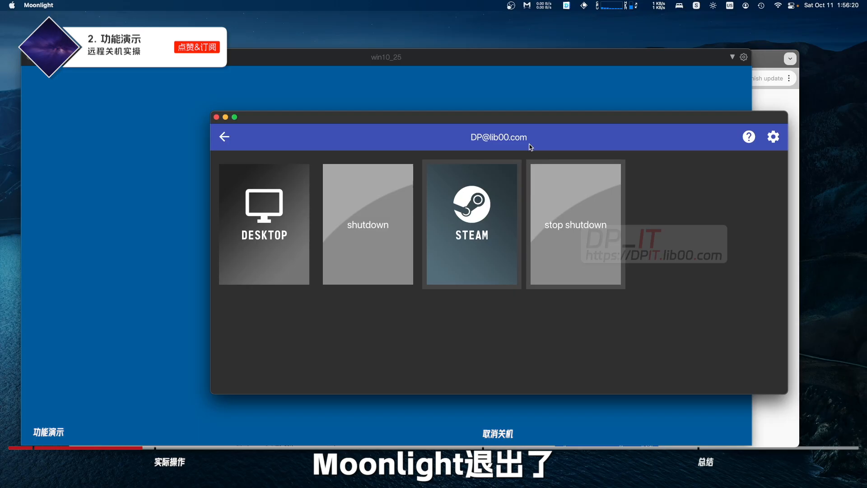
left_click_drag(522, 121, 570, 155)
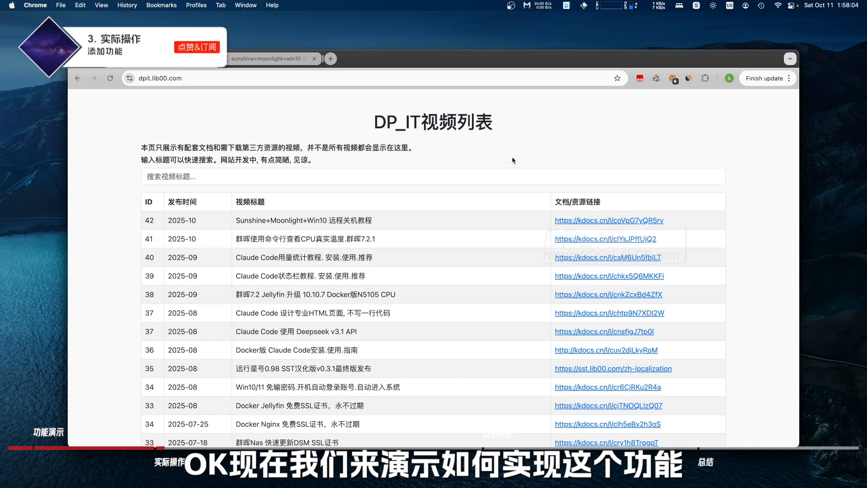
Search the DP_IT video list for 关机 and open the linked Sunshine+Moonlight+Win10 tutorial document at its commands section
left_click(209, 173)
type("关机")
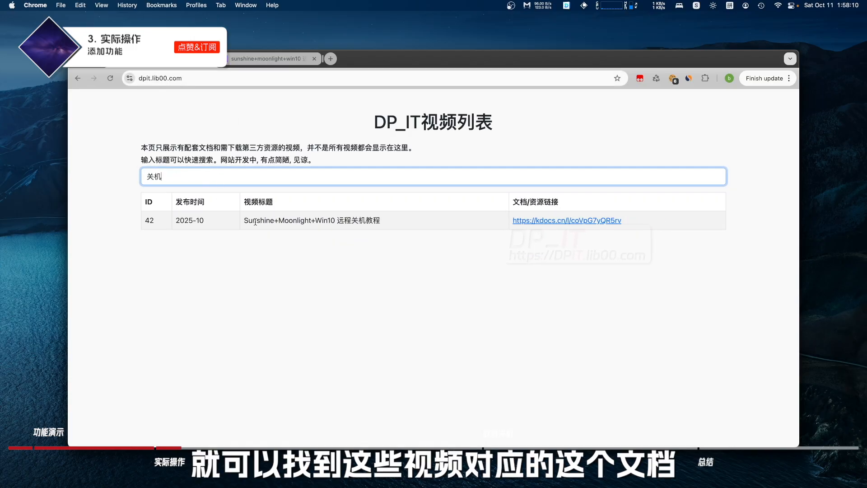
left_click(575, 221)
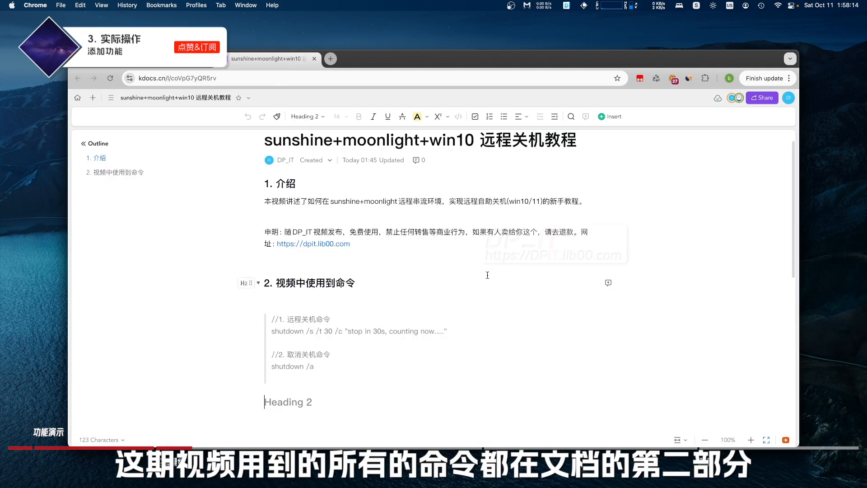
scroll(471, 287, "down", 1)
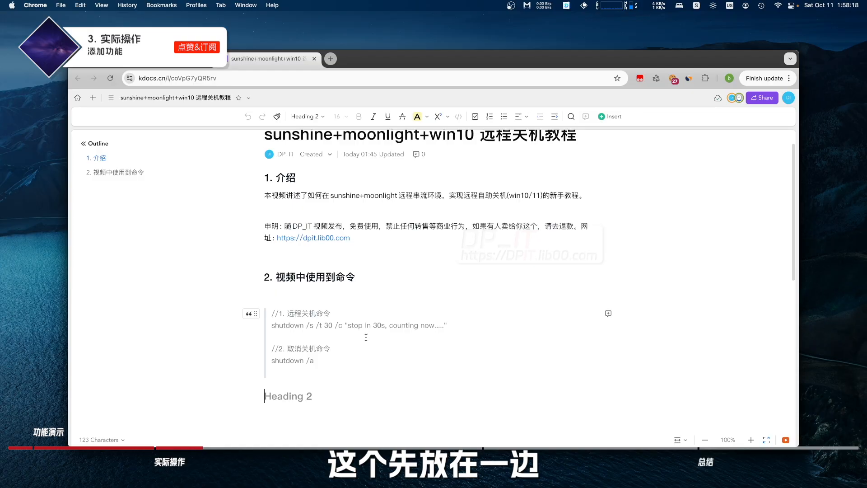
Switch to the win10_25 virtual machine and open the 应用程序 page of Sunshine's web interface
key("super+Tab")
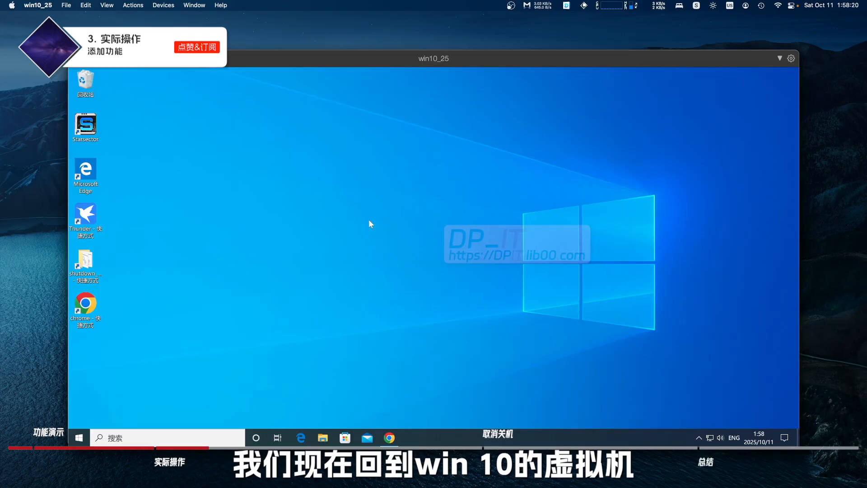
left_click(698, 438)
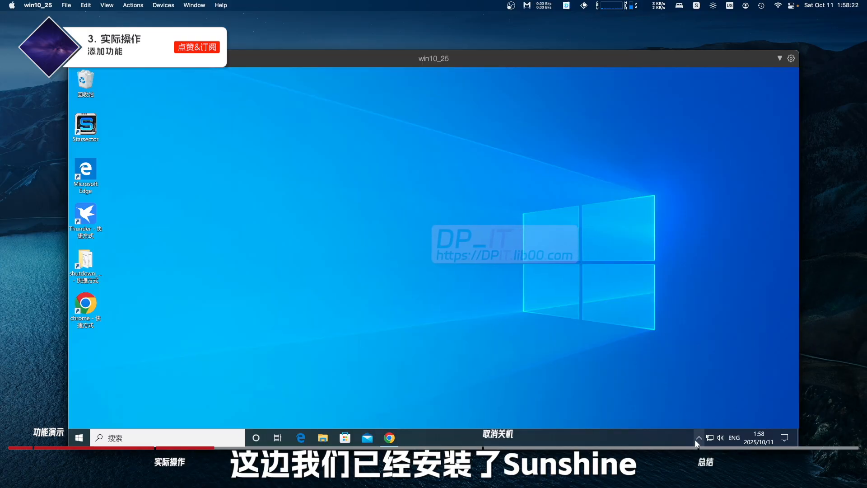
right_click(690, 421)
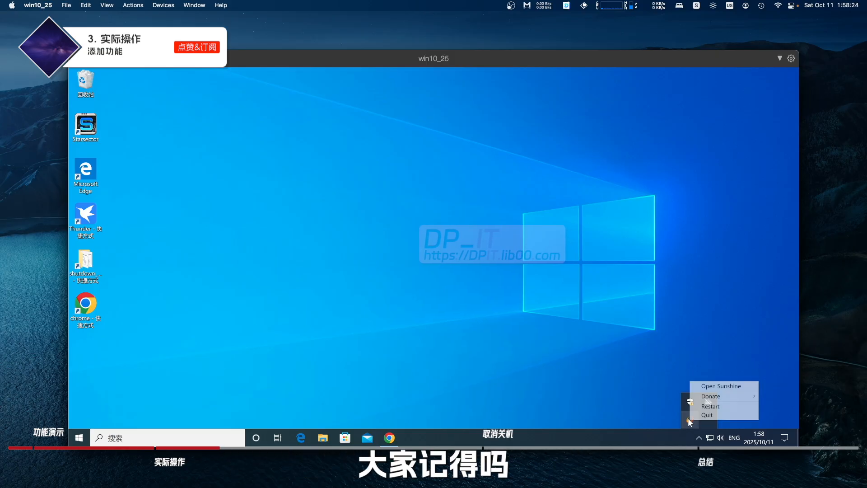
left_click(718, 386)
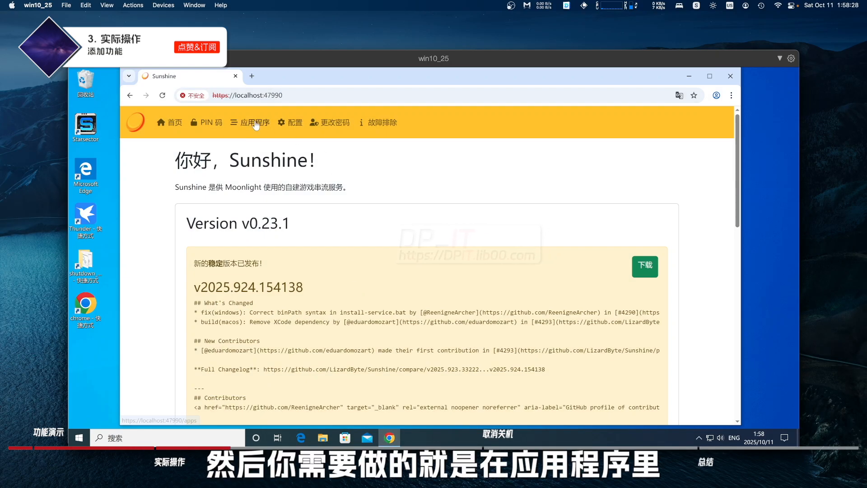
left_click(256, 124)
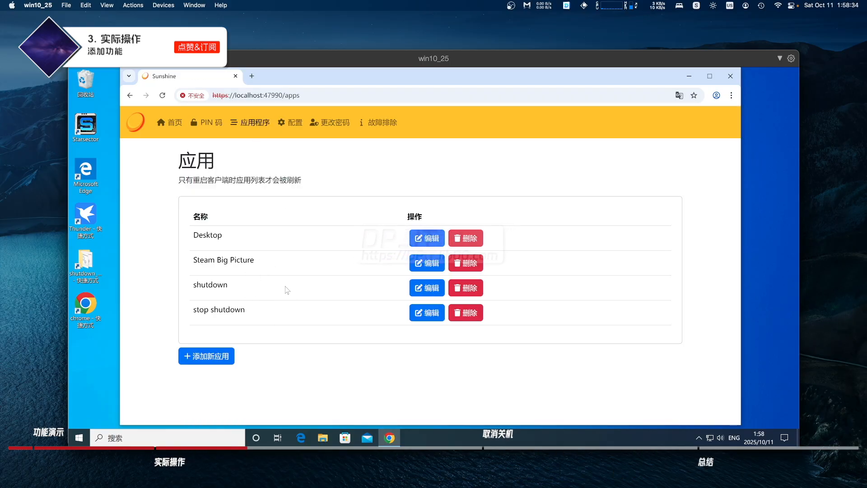
Open the existing shutdown app for editing and review the command in its 命令 field
left_click(422, 289)
left_click_drag(739, 164, 740, 197)
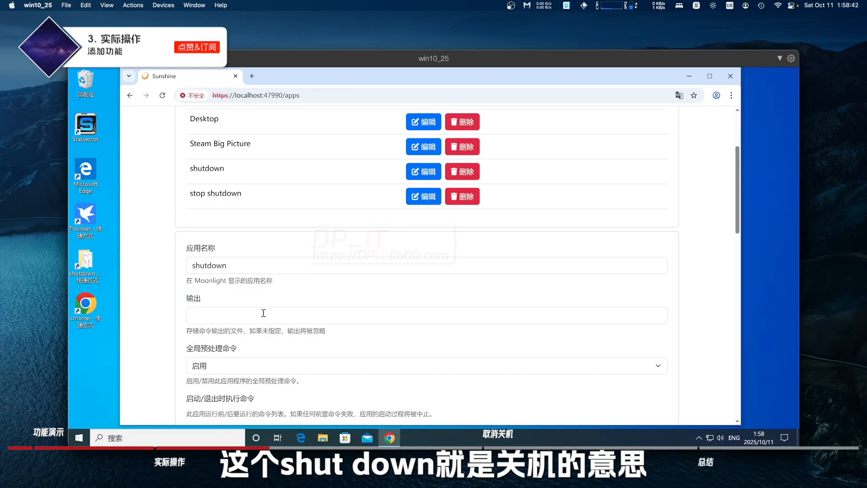
scroll(263, 312, "down", 5)
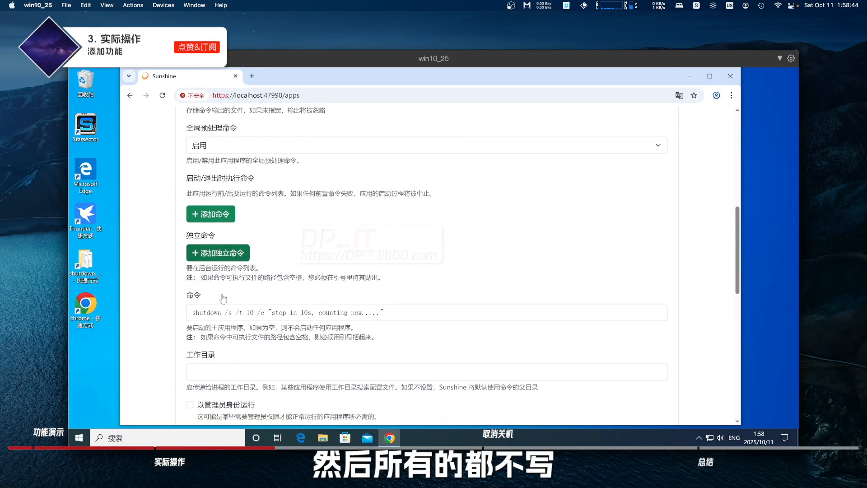
scroll(222, 298, "down", 1)
left_click_drag(192, 286, 414, 285)
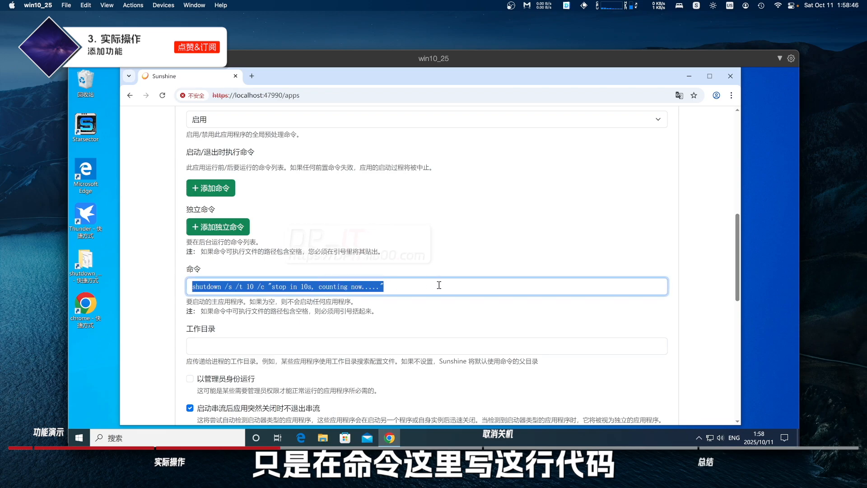
left_click(399, 288)
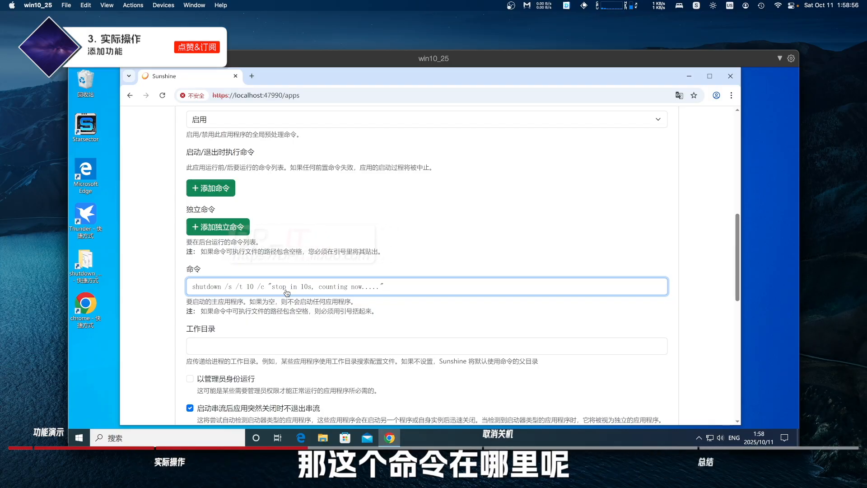
Switch to the tutorial document in Chrome and examine the remote shutdown command's countdown value and quoted message
key("super+Tab")
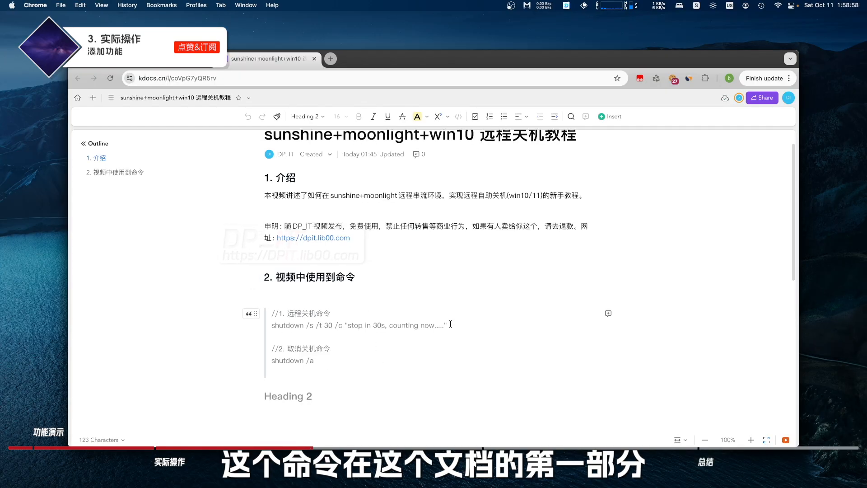
left_click_drag(448, 325, 275, 326)
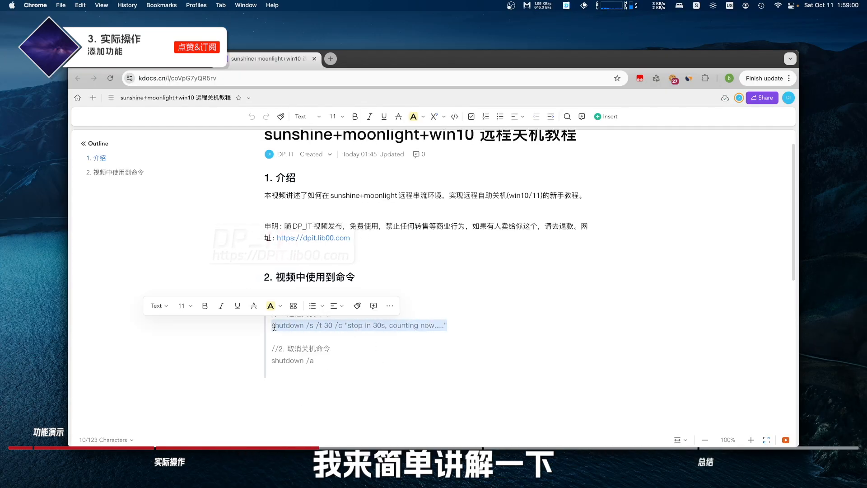
left_click(333, 327)
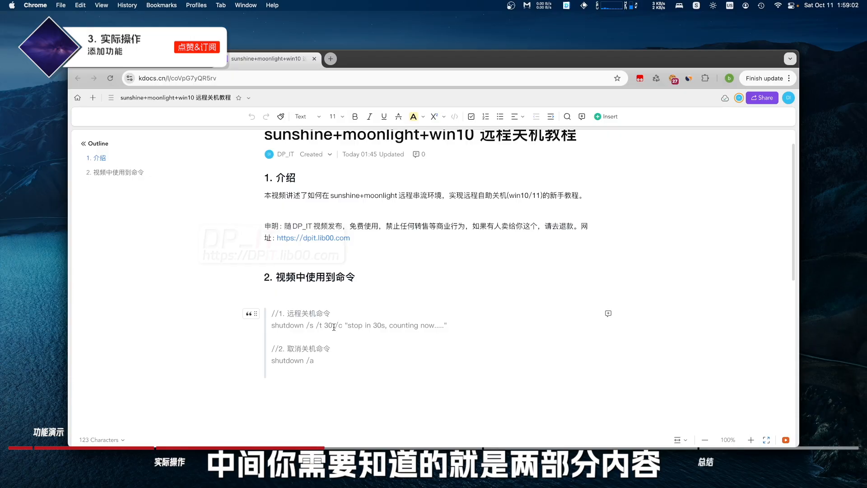
left_click_drag(332, 325, 324, 325)
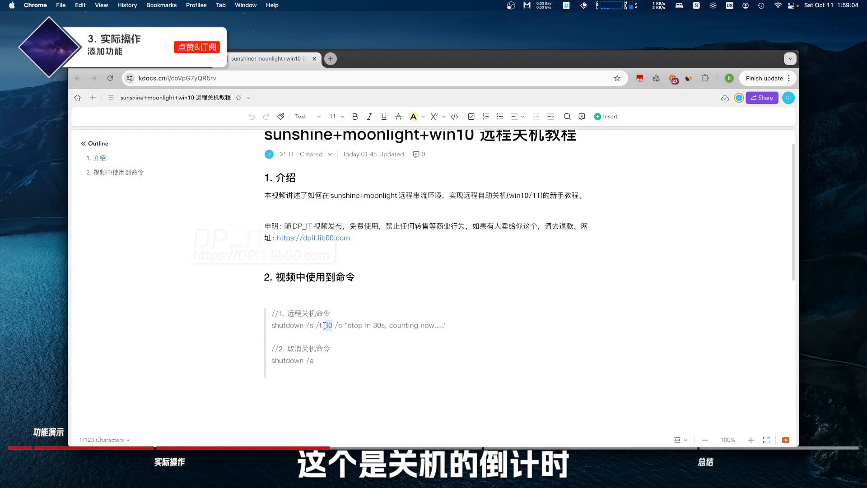
left_click(333, 325)
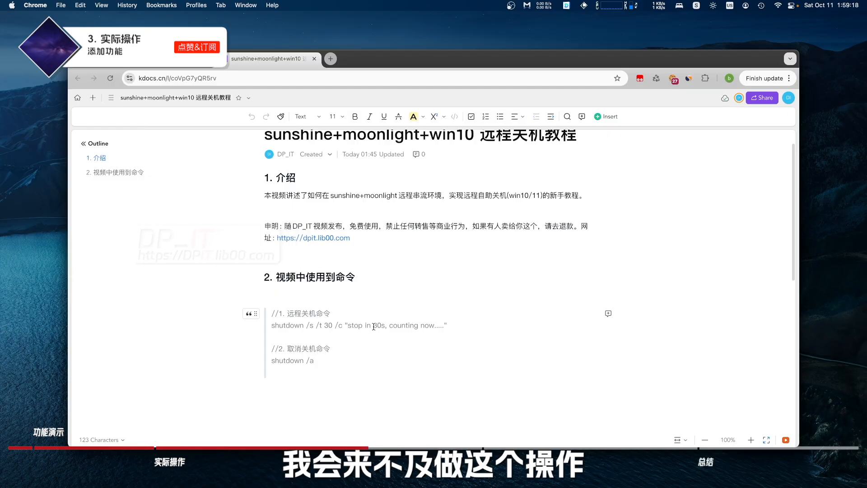
left_click_drag(348, 325, 446, 324)
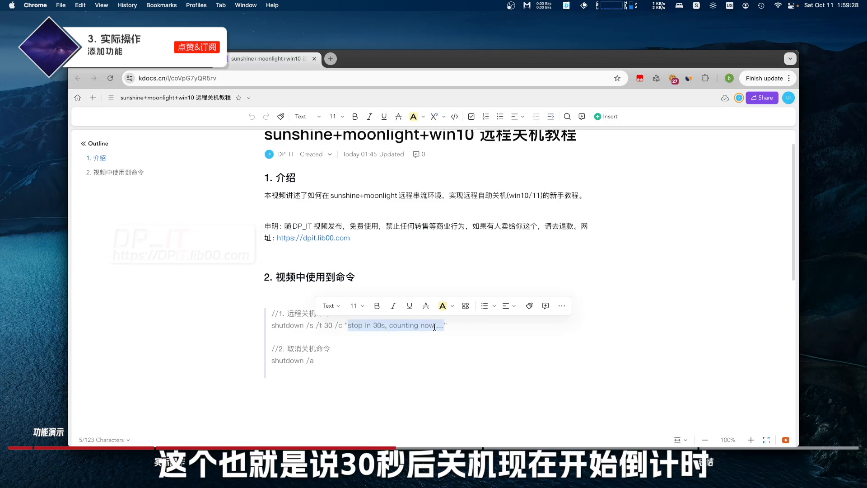
left_click(451, 326)
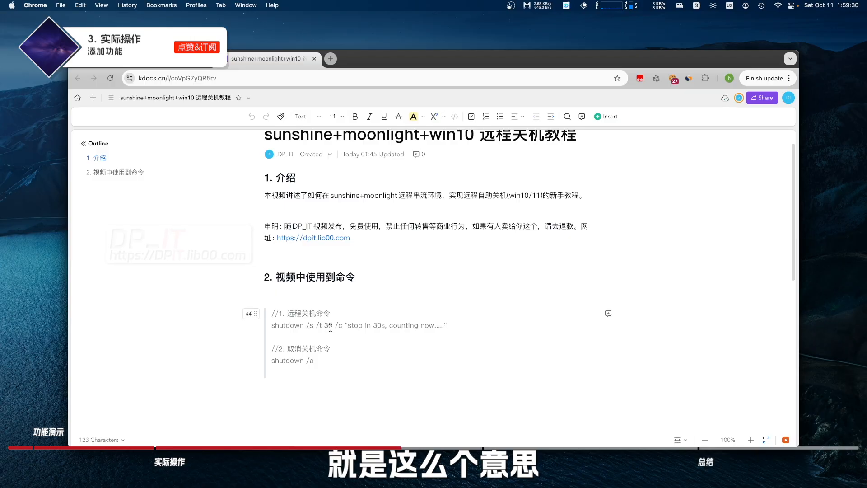
double_click(328, 325)
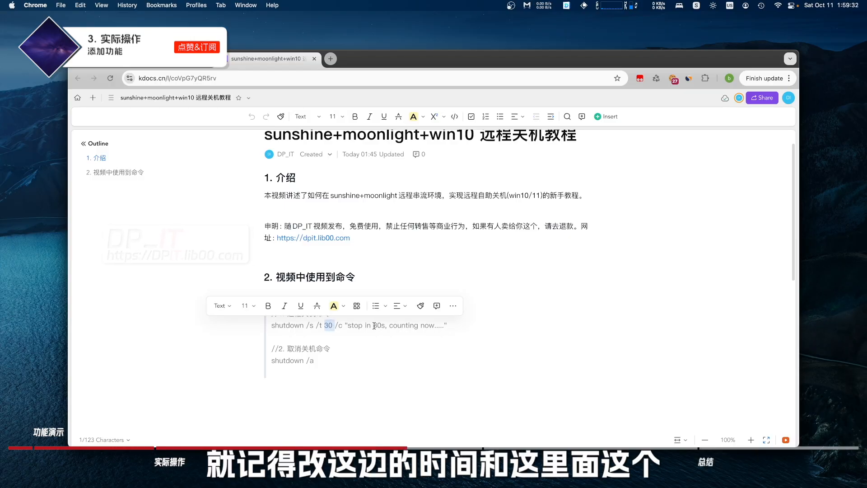
left_click_drag(373, 326, 380, 325)
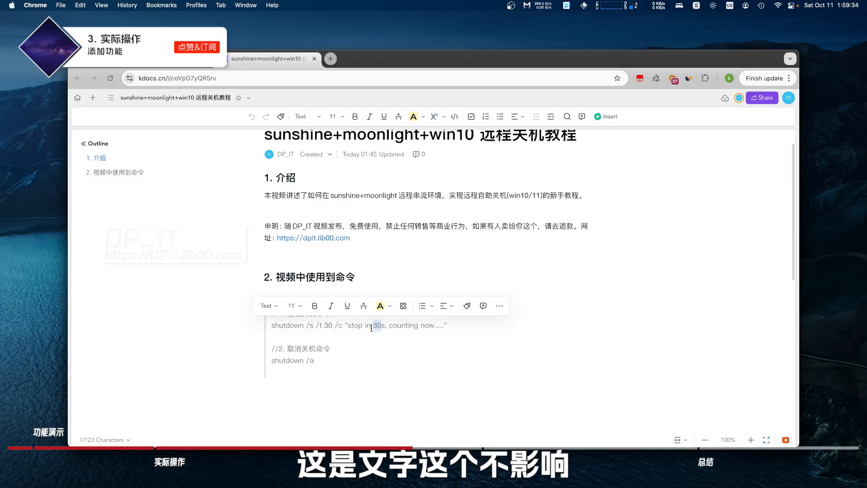
Switch back to the virtual machine and set the shutdown command's /t countdown to 30 seconds
key("super+Tab")
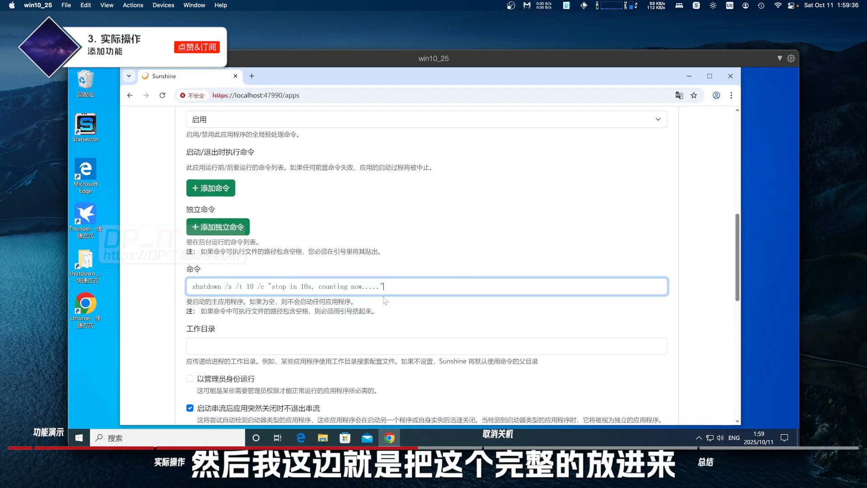
left_click(250, 287)
key("BackSpace")
key("BackSpace")
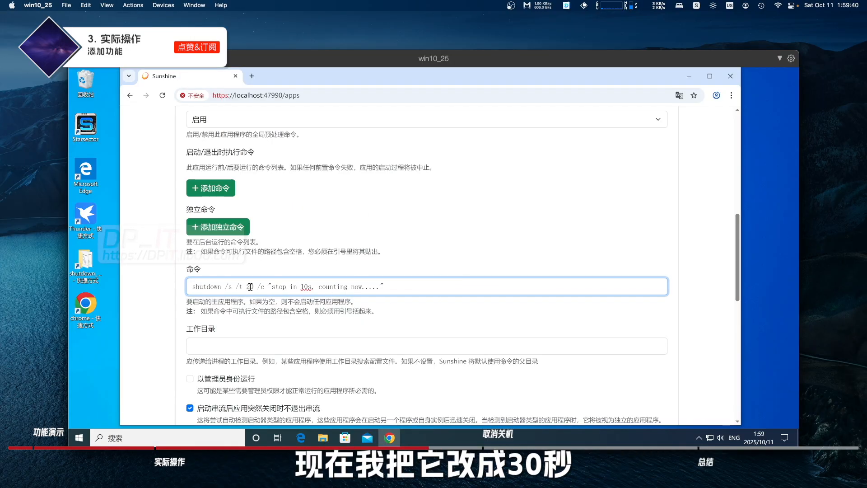
type("30")
Change the shutdown command's quoted message to "stop in 30s, counting now....." and save the shutdown app
key("Right")
key("Right")
key("Right")
key("Right")
key("Right")
key("Right")
key("Right")
key("Right")
key("Right")
key("Right")
key("Right")
key("Right")
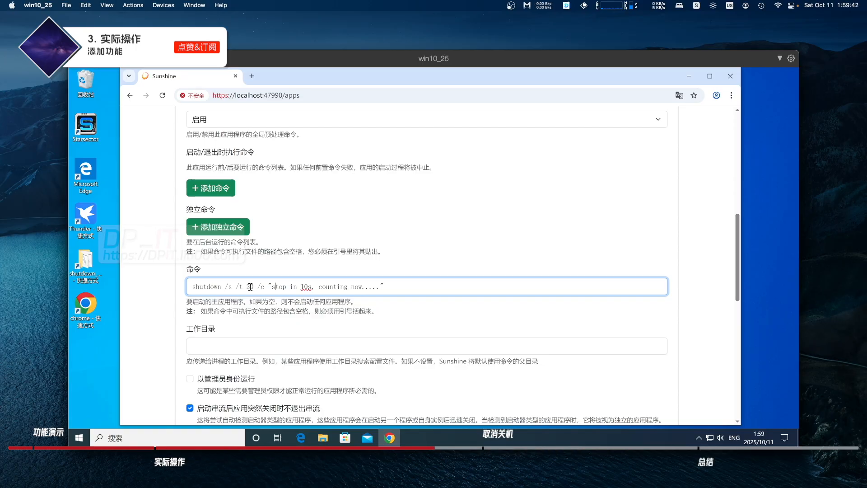
key("BackSpace")
key("BackSpace")
type("30")
scroll(469, 296, "down", 6)
scroll(469, 296, "down", 3)
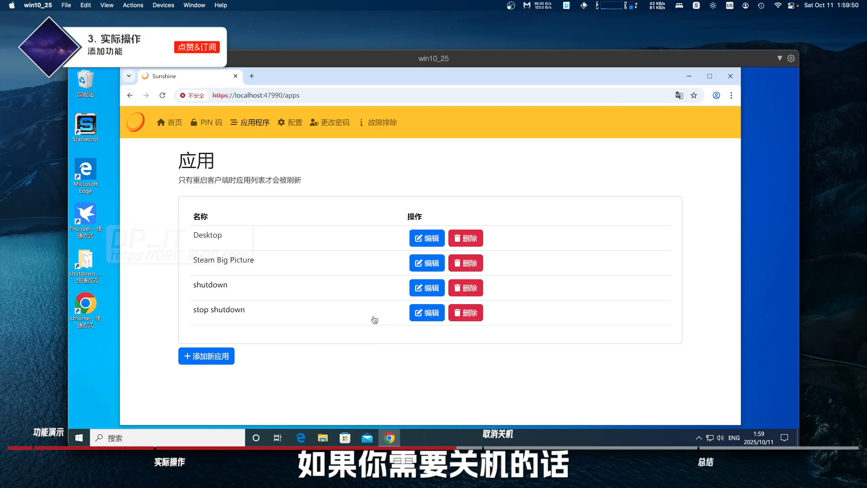
Switch to Moonlight and open the host's app list containing the shutdown entry
key("super+Tab")
left_click(286, 256)
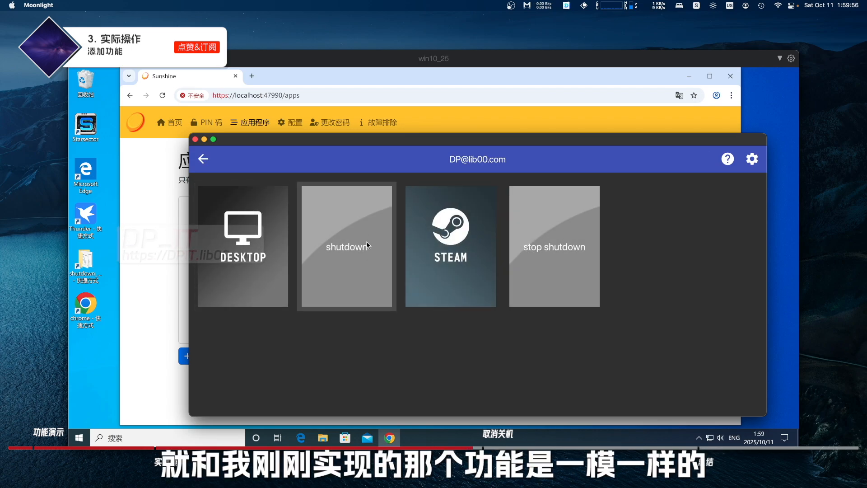
Switch back to the virtual machine, open the stop shutdown app for editing and select its command in the 命令 field for review
key("super+Tab")
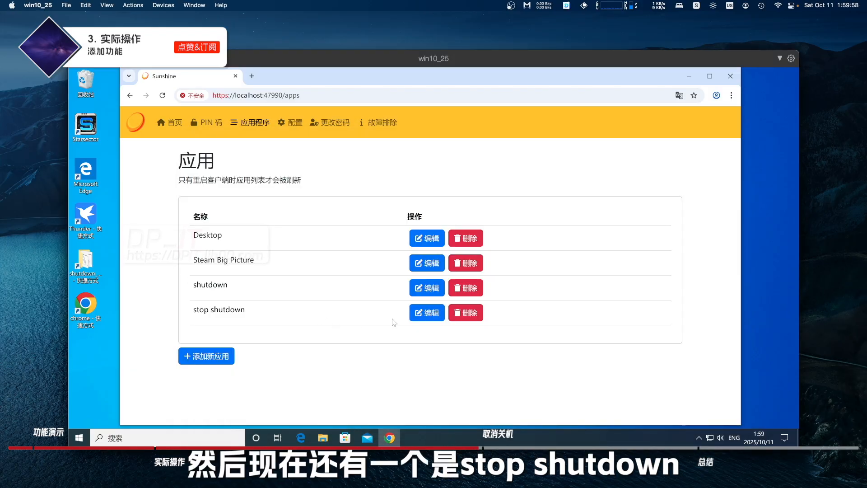
left_click(429, 318)
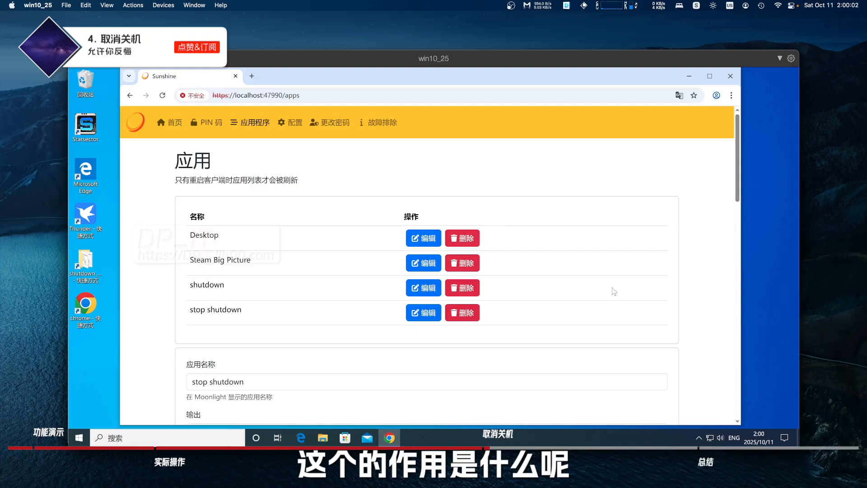
scroll(623, 291, "down", 2)
key("super+Tab")
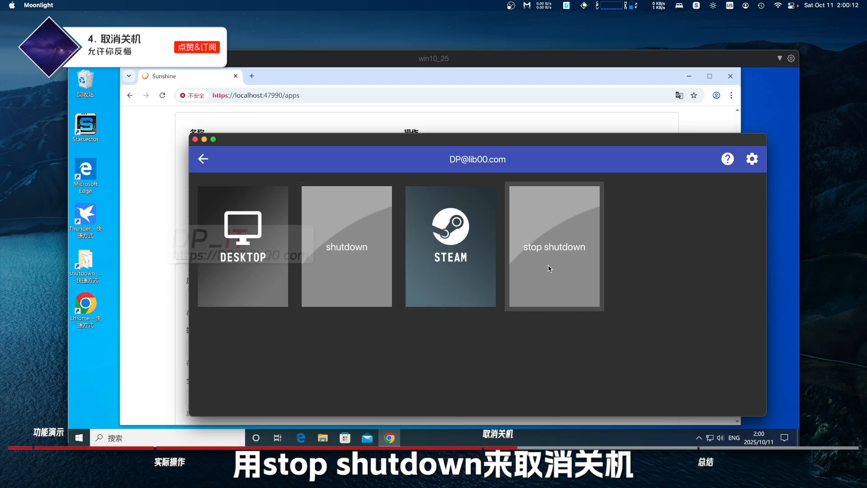
left_click(484, 112)
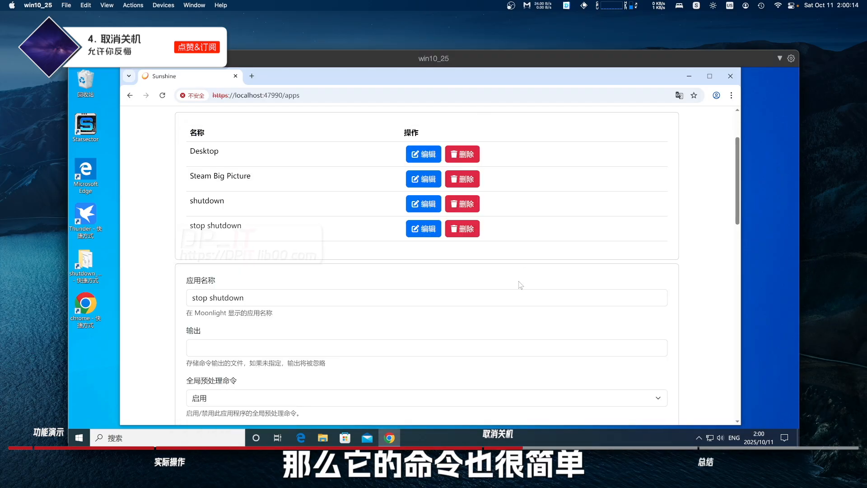
scroll(515, 285, "down", 5)
scroll(389, 303, "down", 3)
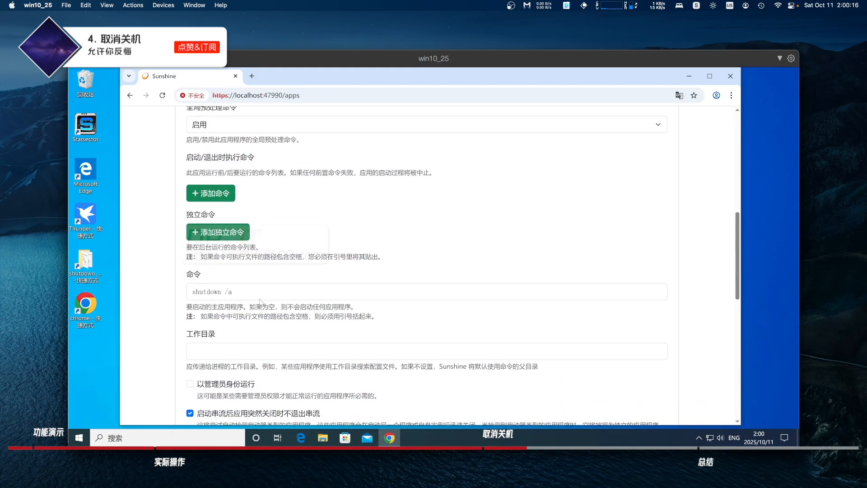
triple_click(221, 291)
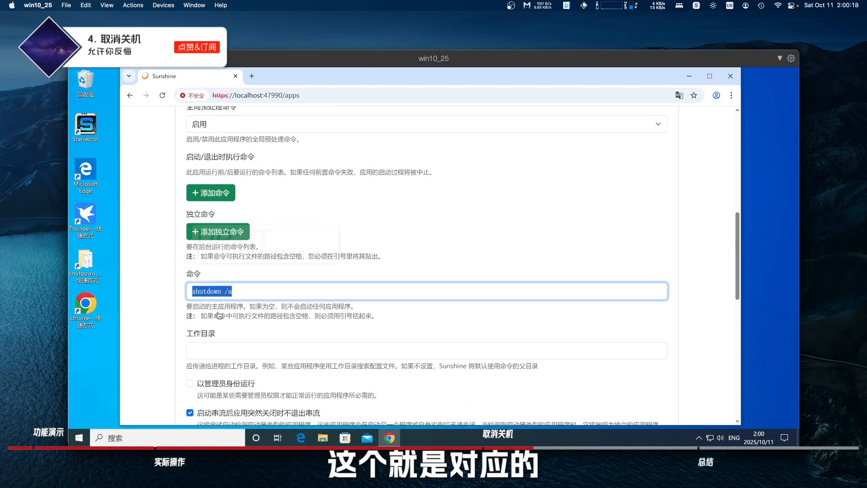
Switch to the tutorial document in Chrome and examine the command listed under 取消关机命令
key("super+Tab")
left_click_drag(322, 361, 269, 362)
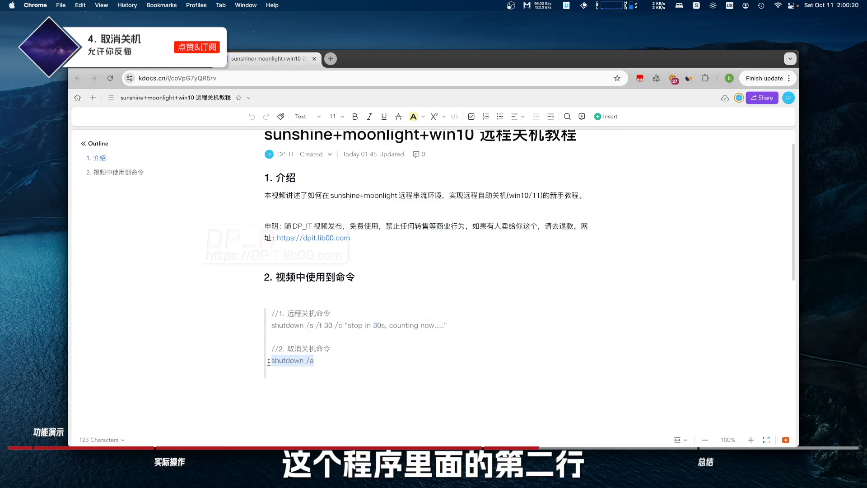
left_click(322, 362)
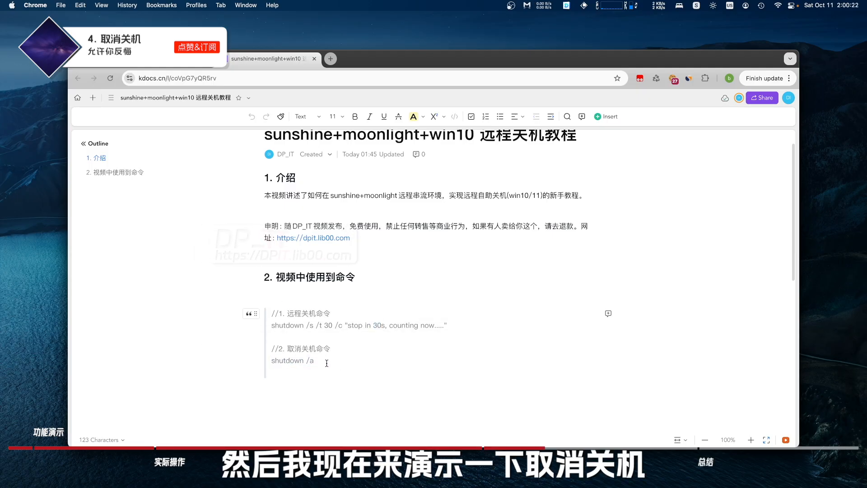
Switch to Moonlight and launch the shutdown app on the host to start the remote shutdown countdown
key("super+Tab")
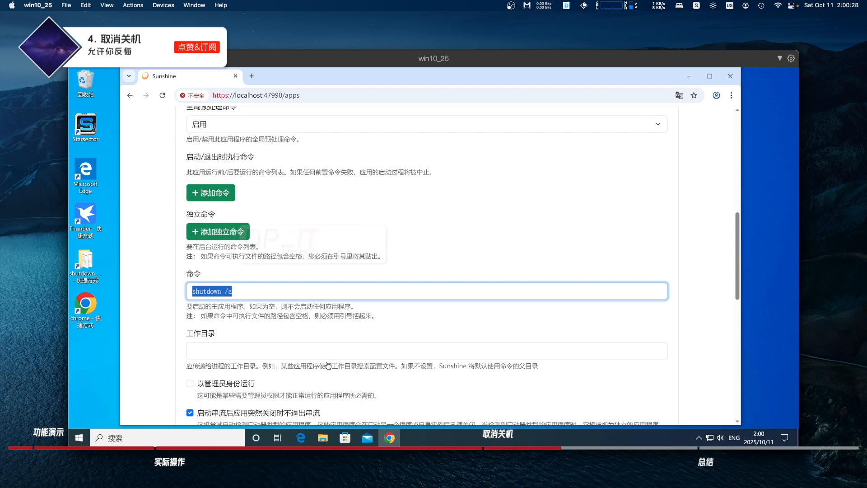
key("super+Tab")
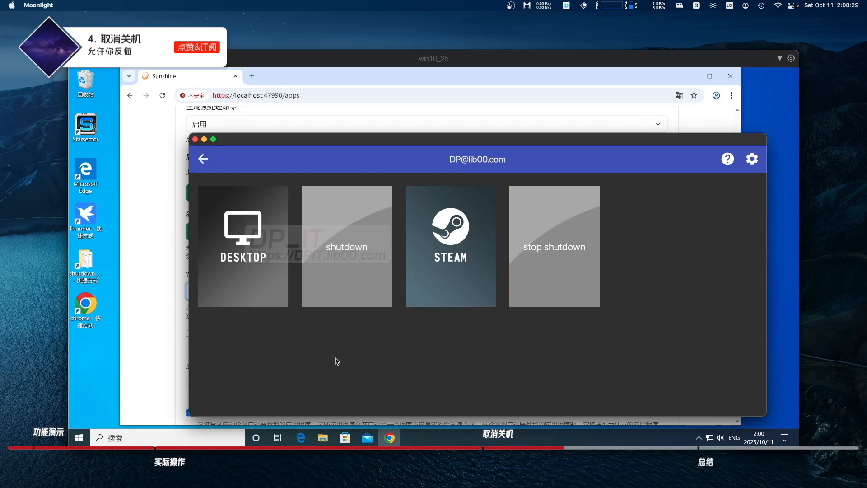
left_click(354, 263)
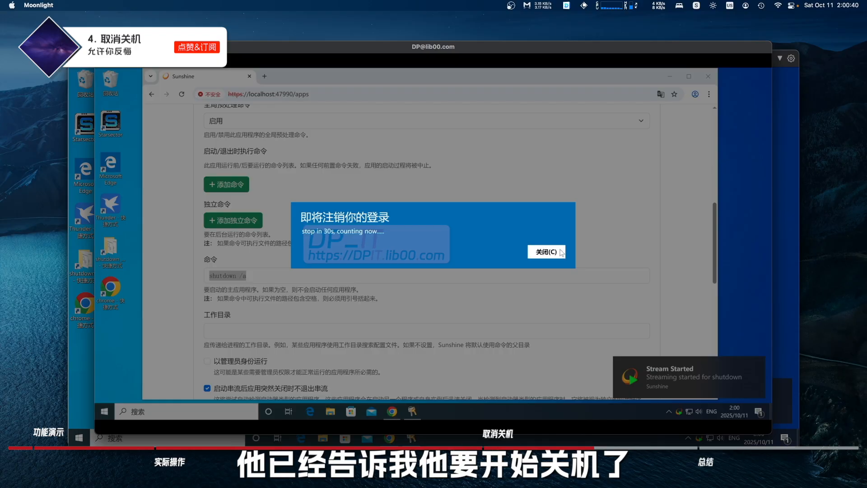
Close the shutdown notice, leave the stream and quit the running shutdown session in Moonlight
left_click(563, 250)
key("ctrl+alt+shift+q")
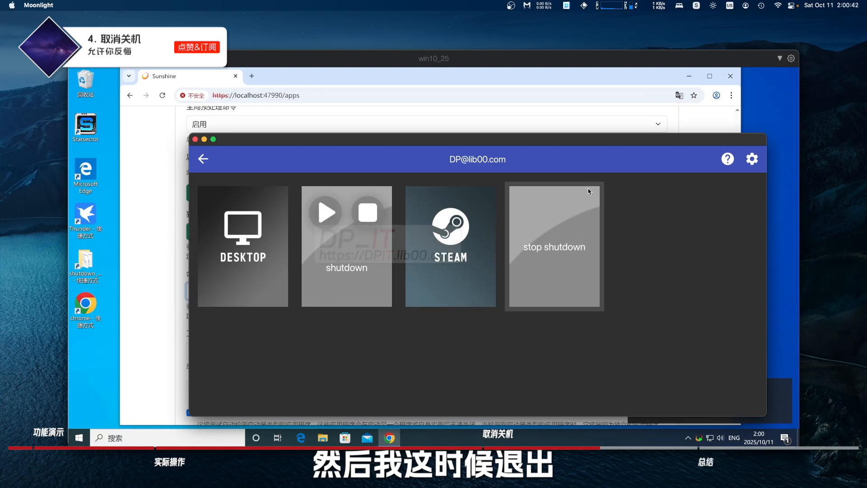
left_click(368, 212)
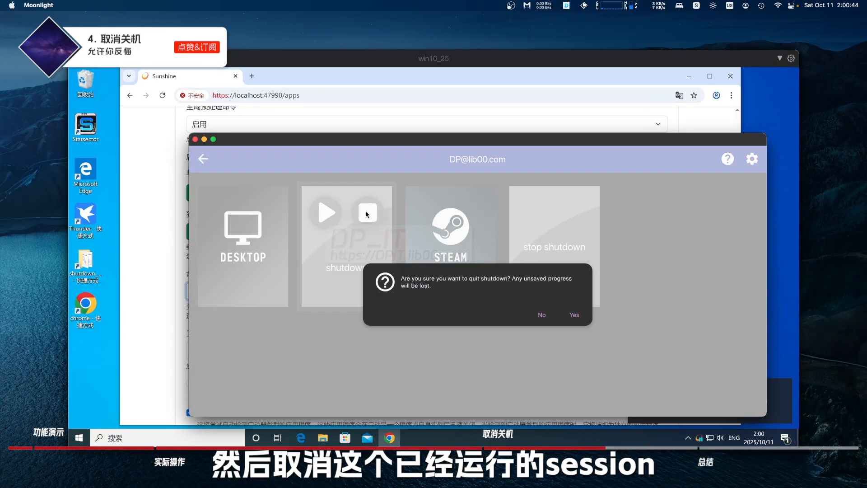
left_click(577, 318)
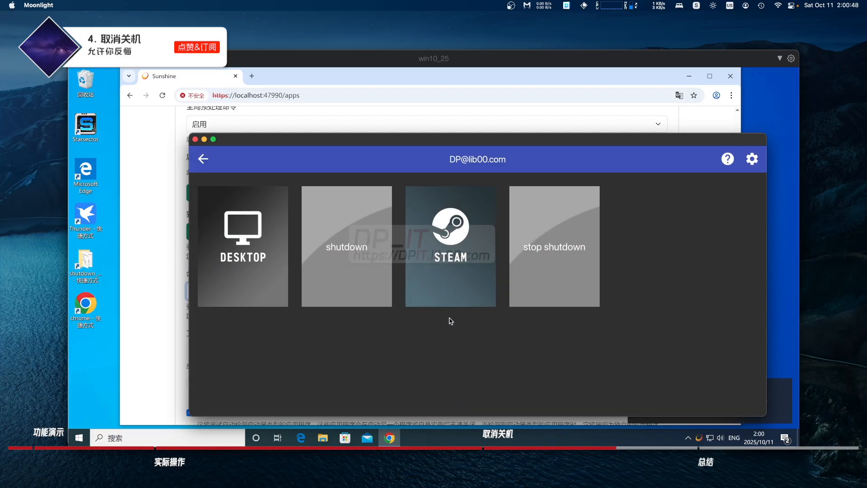
Launch the stop shutdown app to cancel the pending shutdown, and dismiss the Sunshine notifications in the stream
left_click(548, 261)
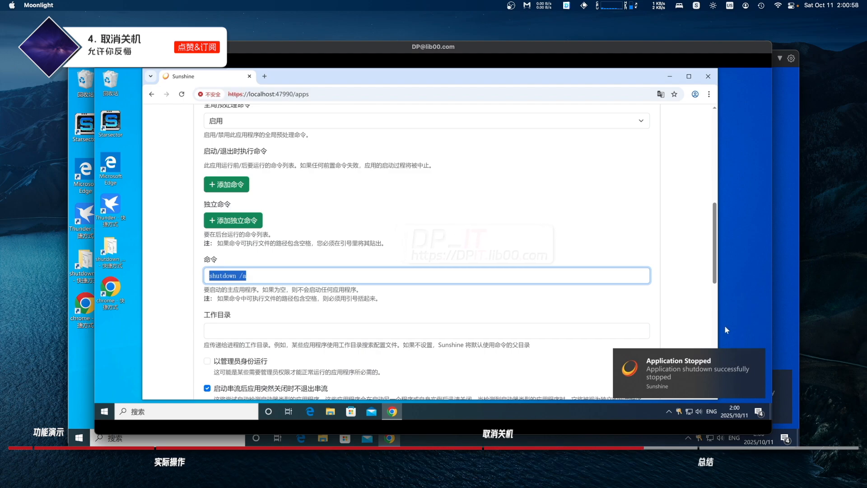
left_click(754, 355)
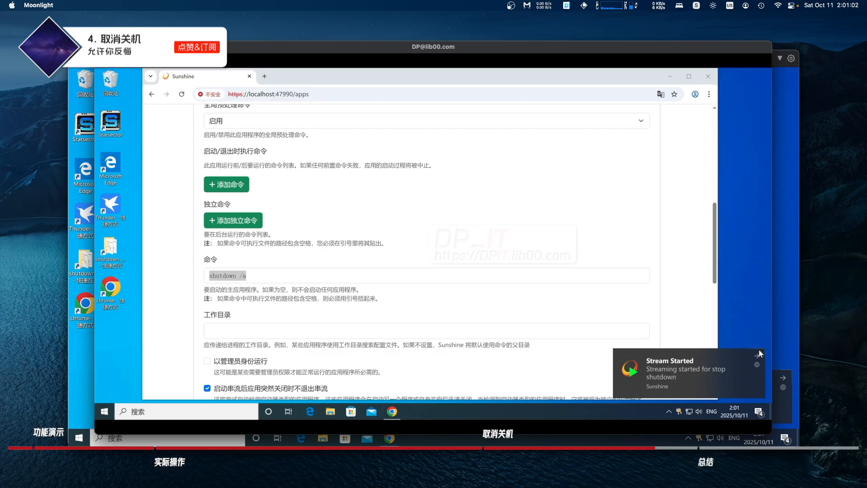
left_click(756, 357)
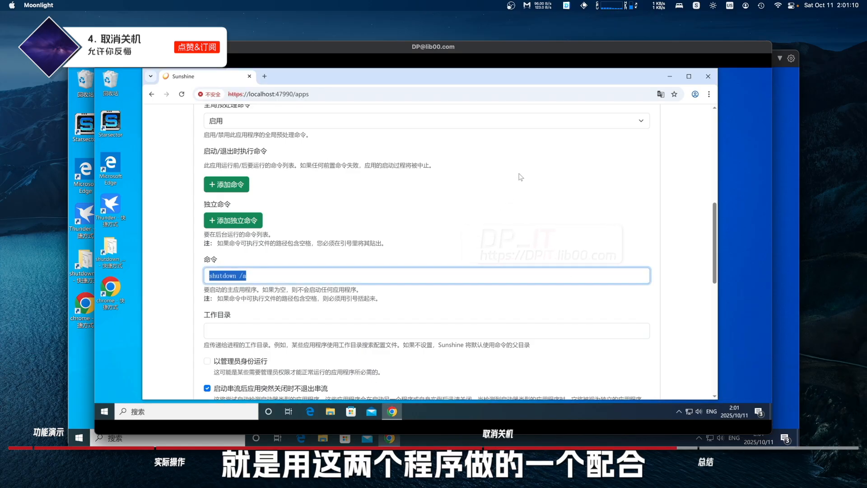
Leave the stream and quit the running stop shutdown session in Moonlight
key("ctrl+alt+shift+q")
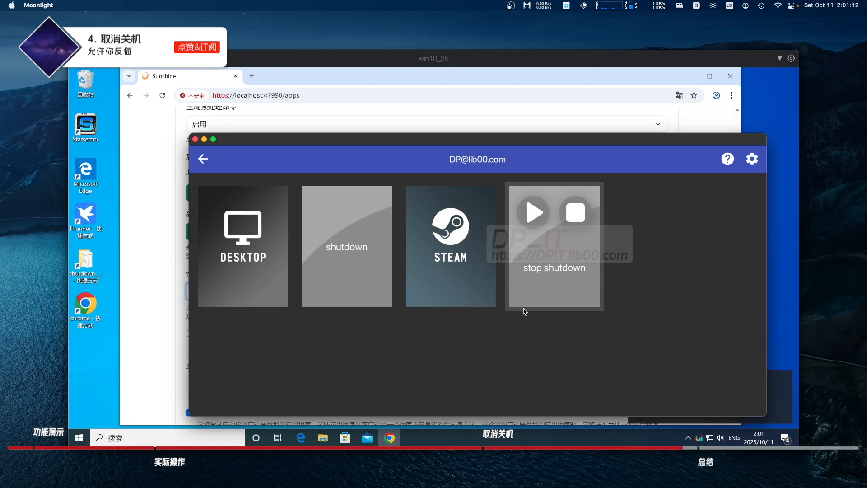
left_click(581, 213)
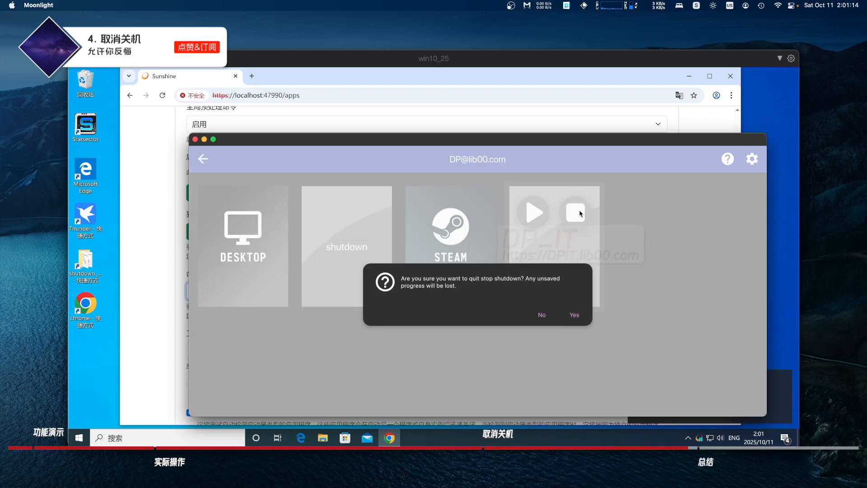
left_click(574, 314)
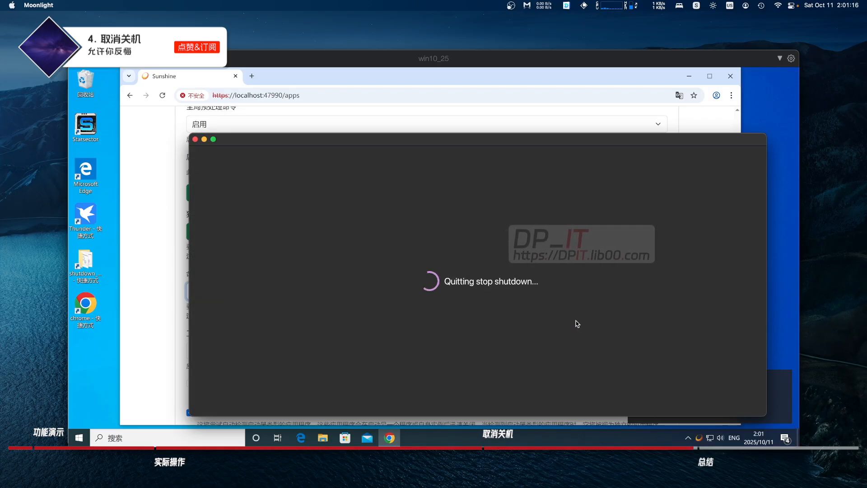